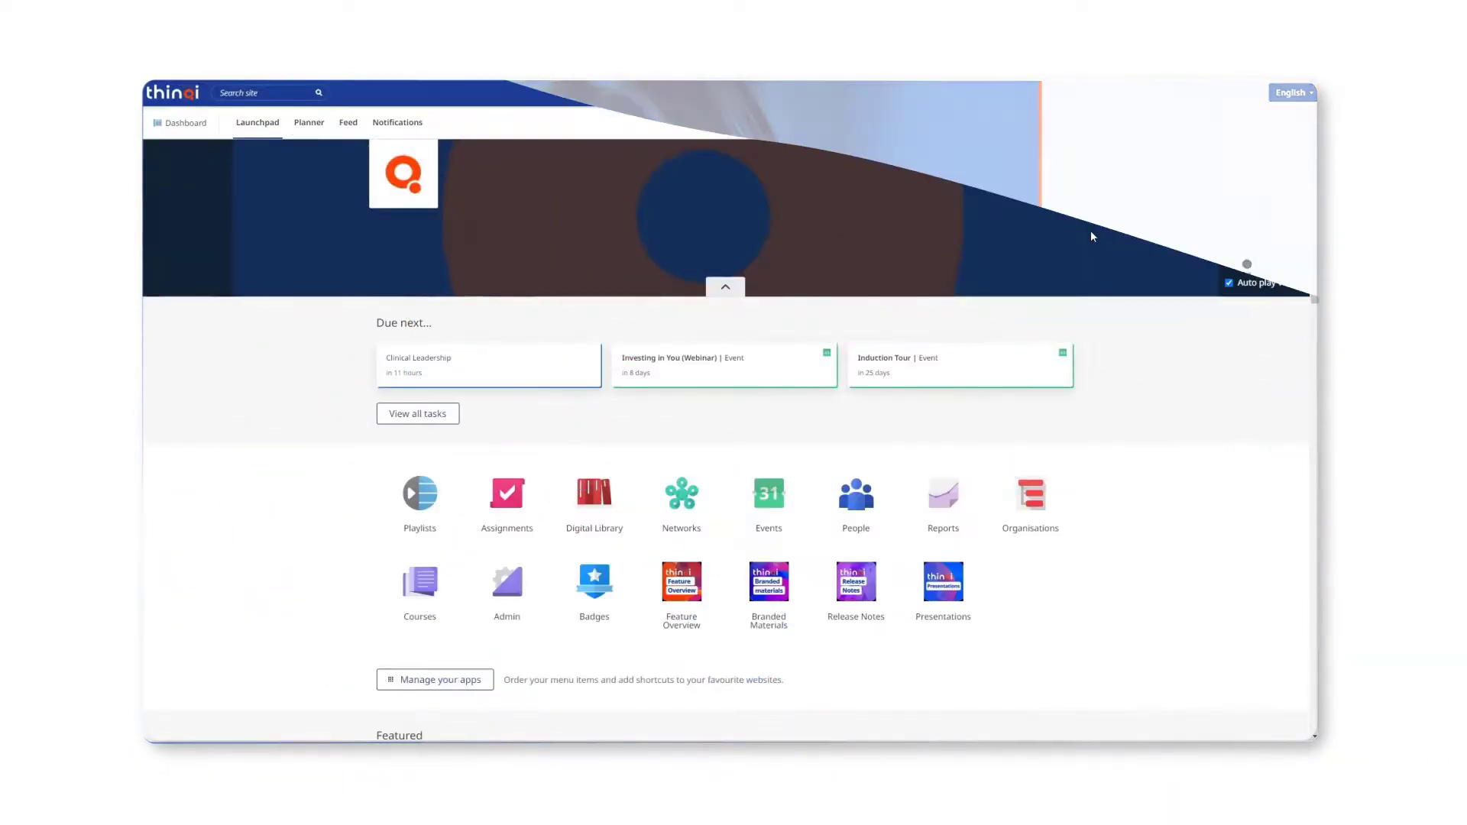
- Open Digital Library from Apps and list your created resources under Make and Share
click(997, 107)
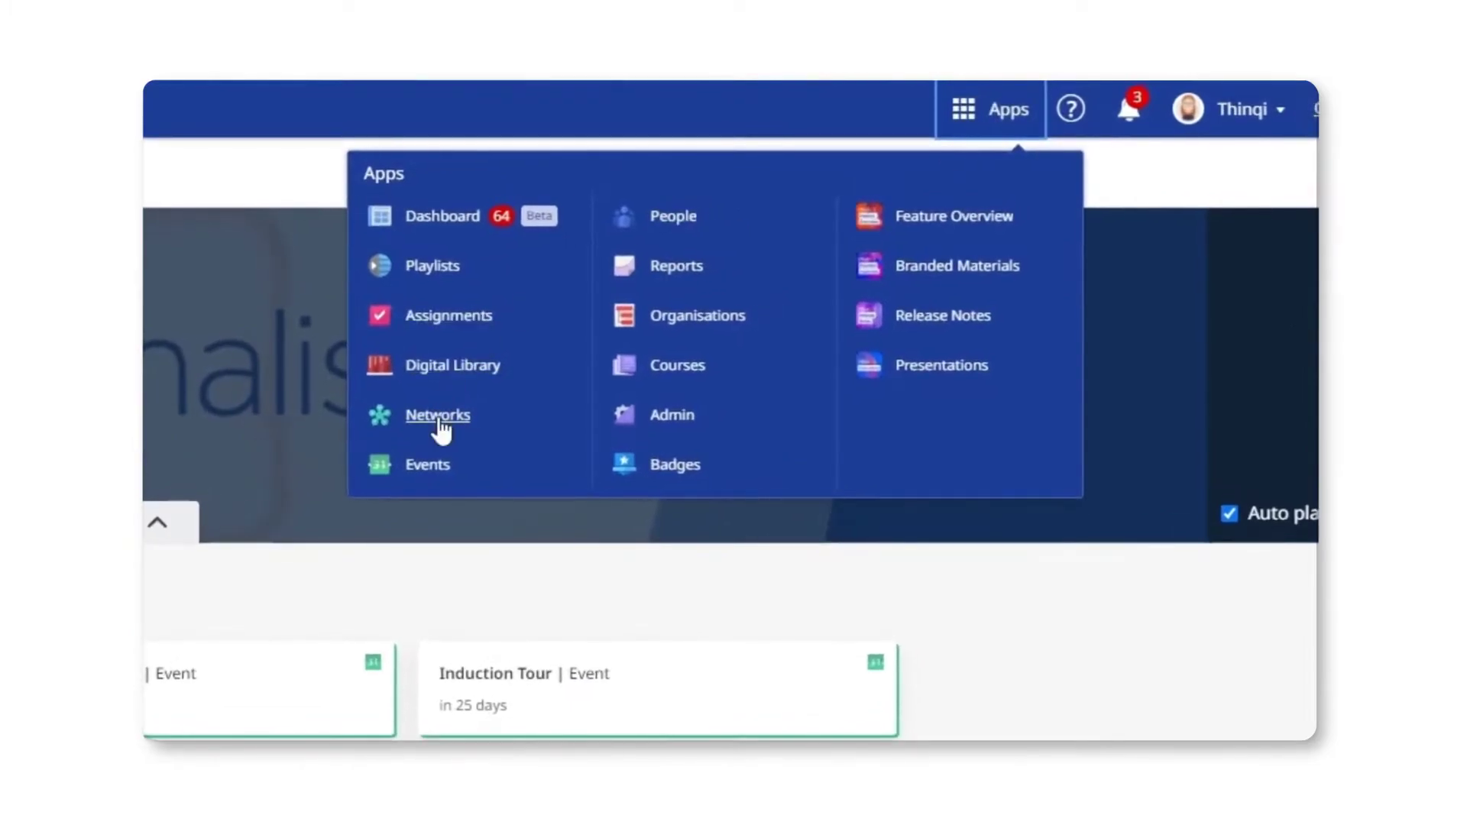
click(472, 366)
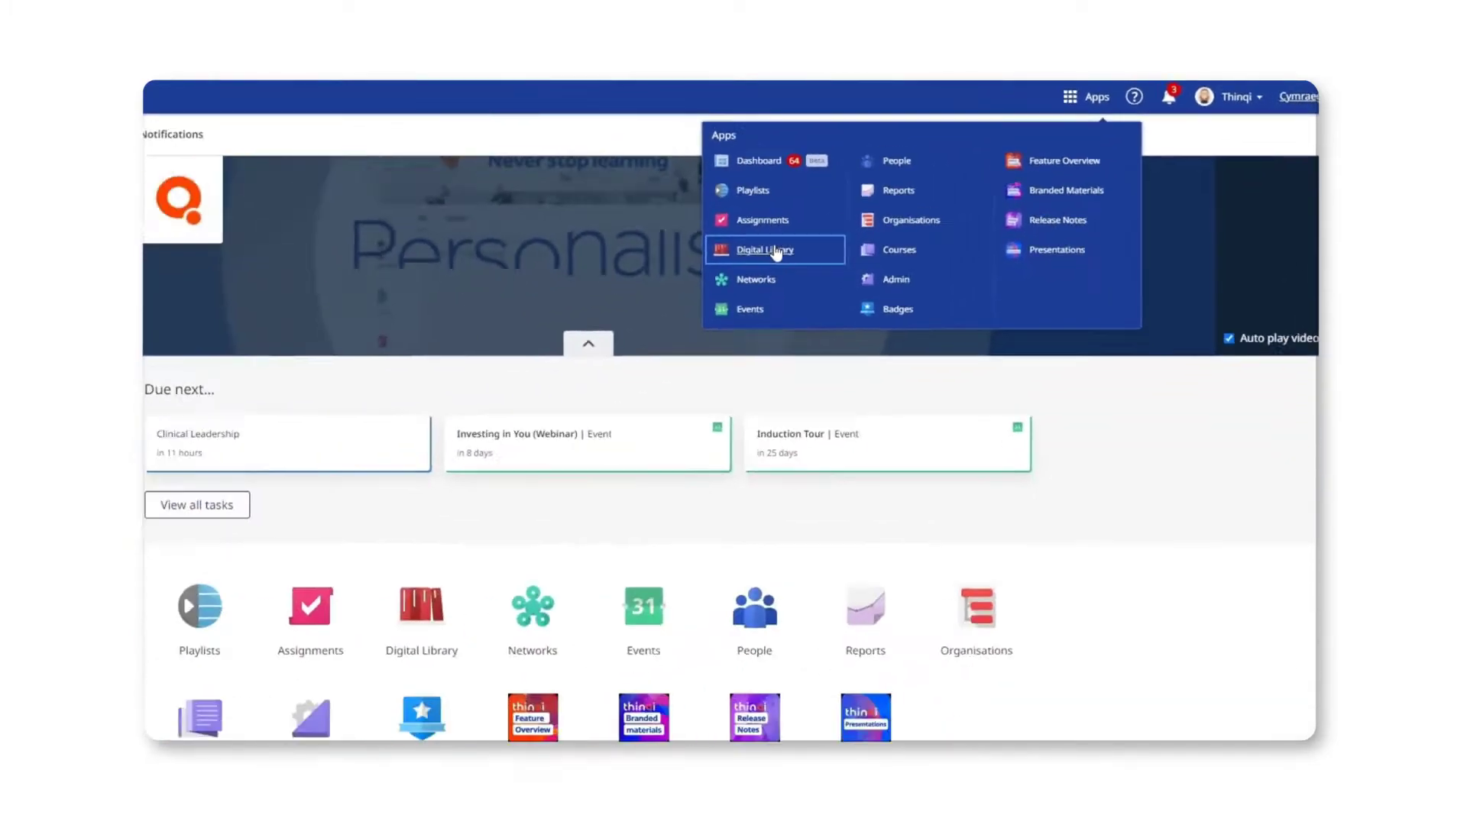
click(552, 158)
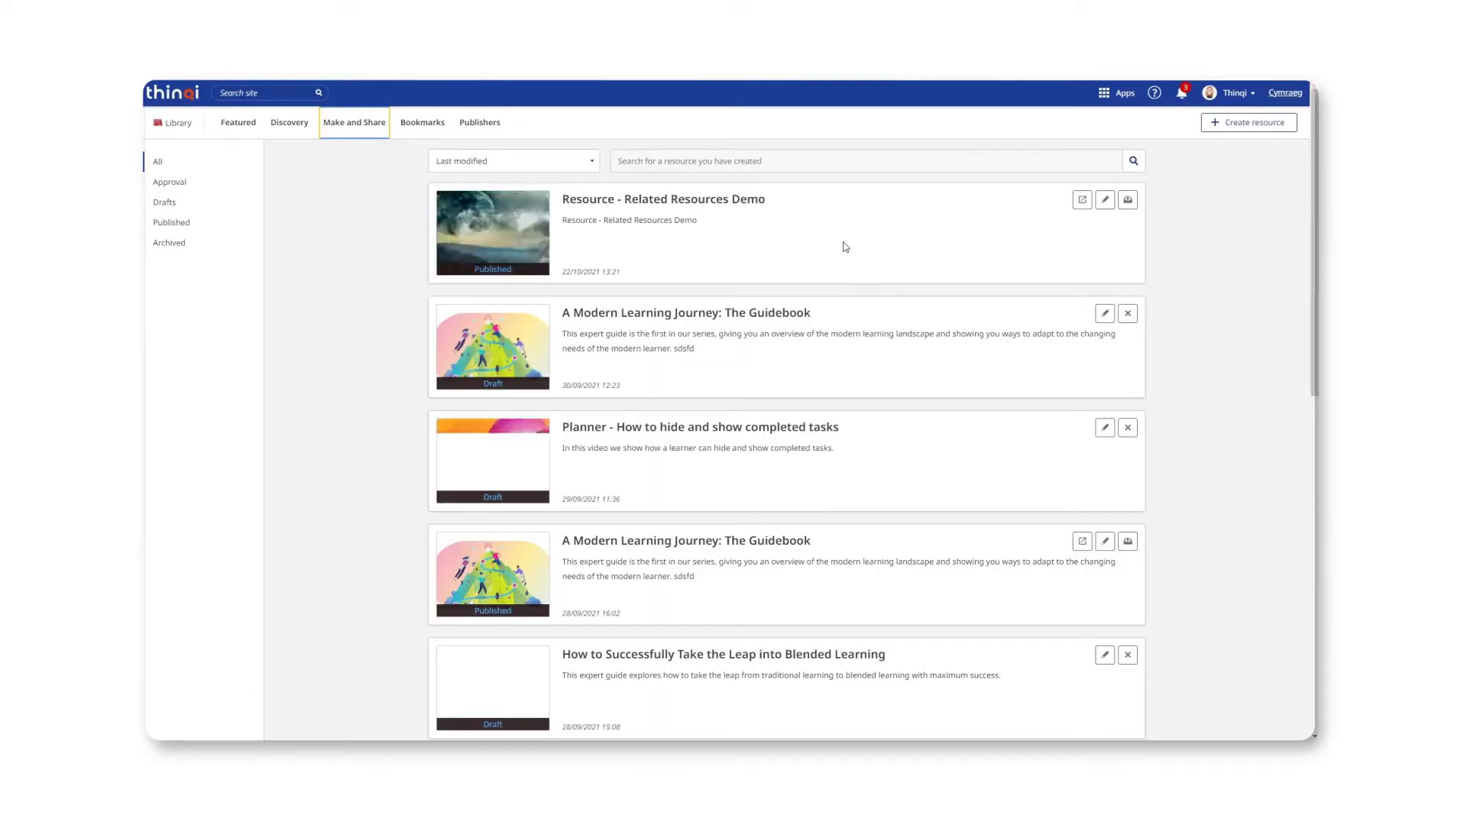
- Edit the demo resource and set its Related Content to a manually curated list
click(1105, 200)
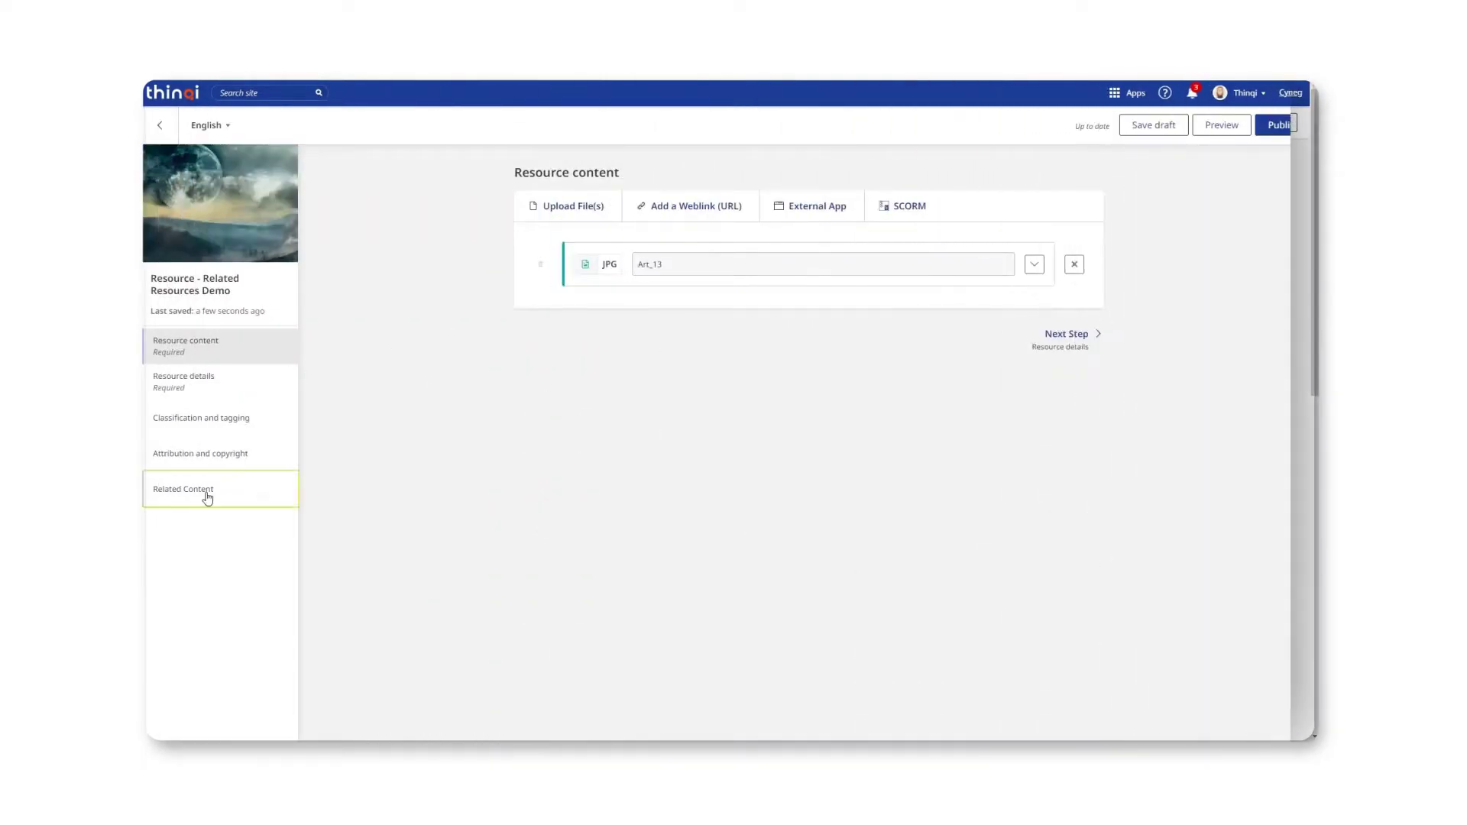
click(207, 498)
click(441, 447)
click(445, 465)
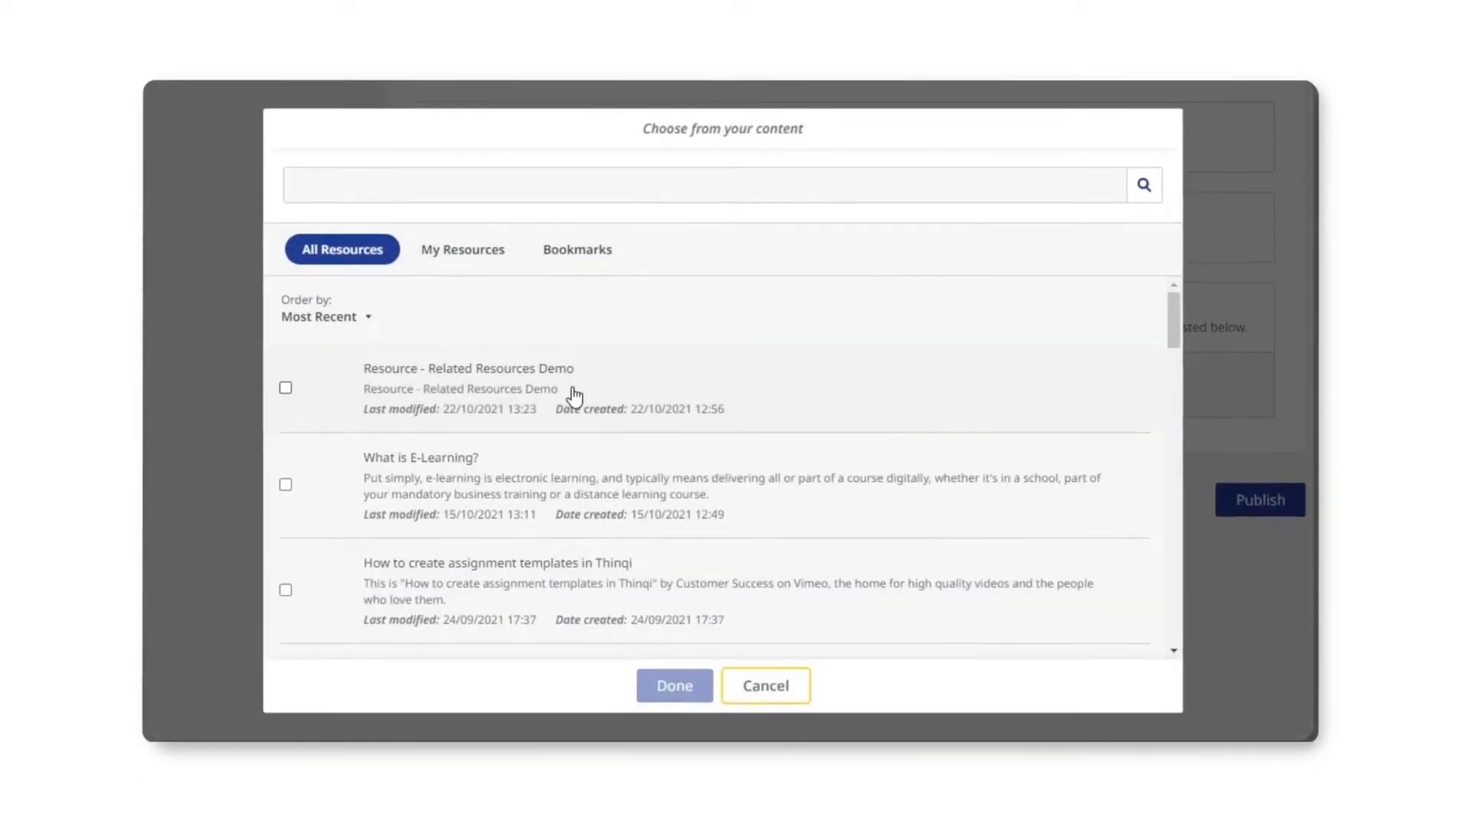
- Add What is E-Learning? and the assignment templates guide, then publish immediately
click(556, 397)
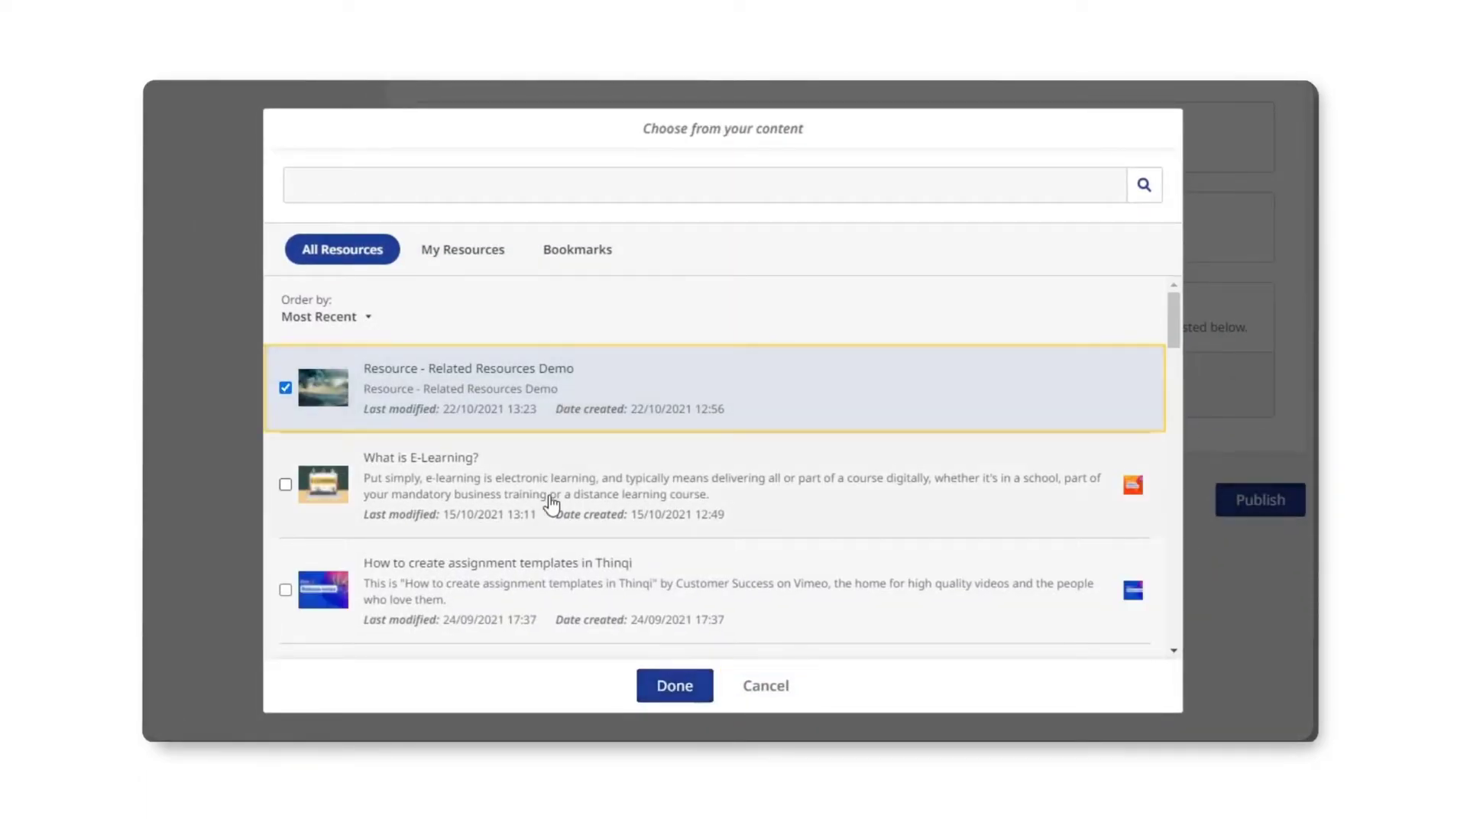
click(524, 428)
click(561, 495)
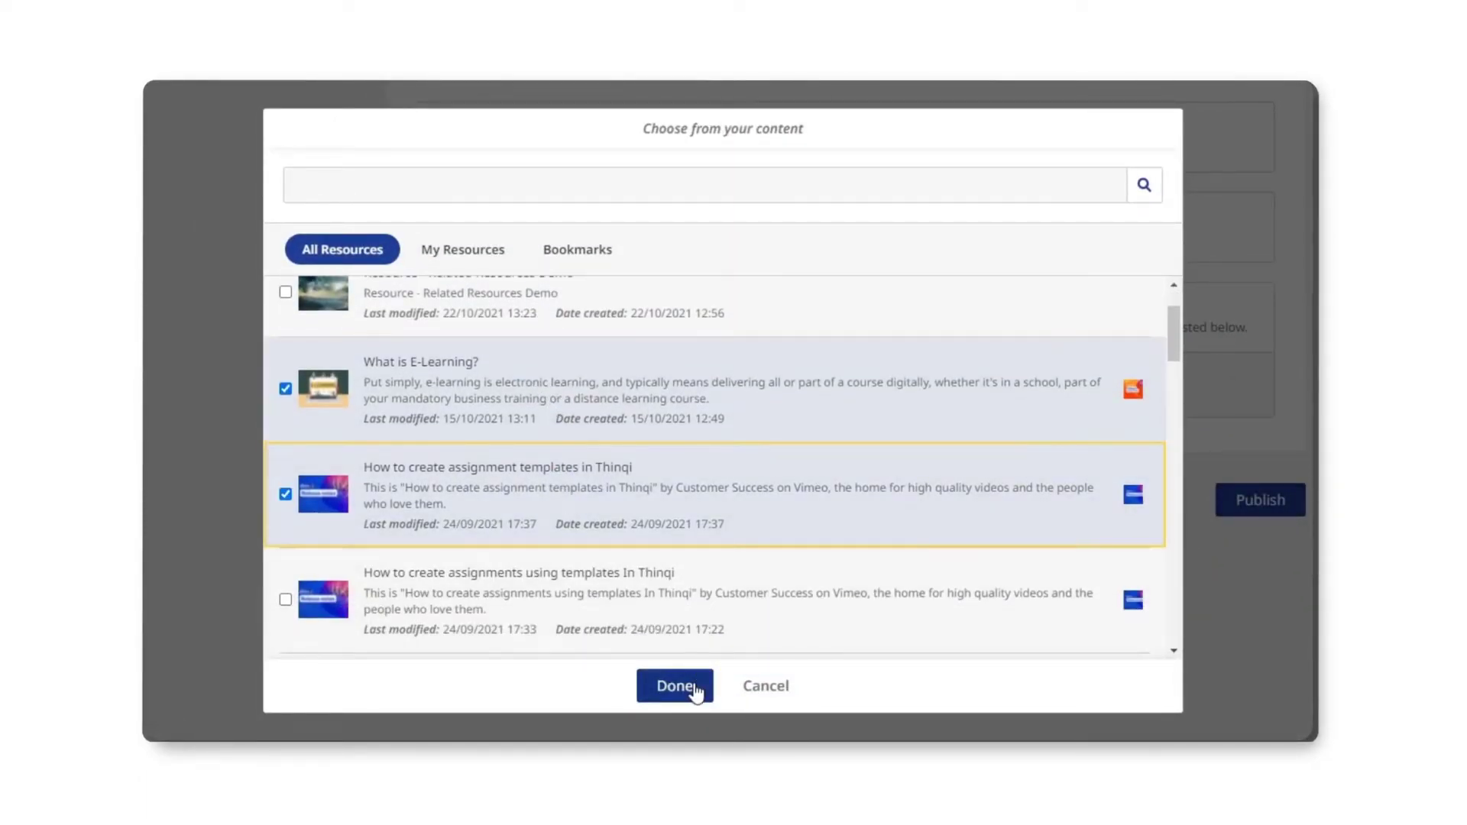
click(677, 686)
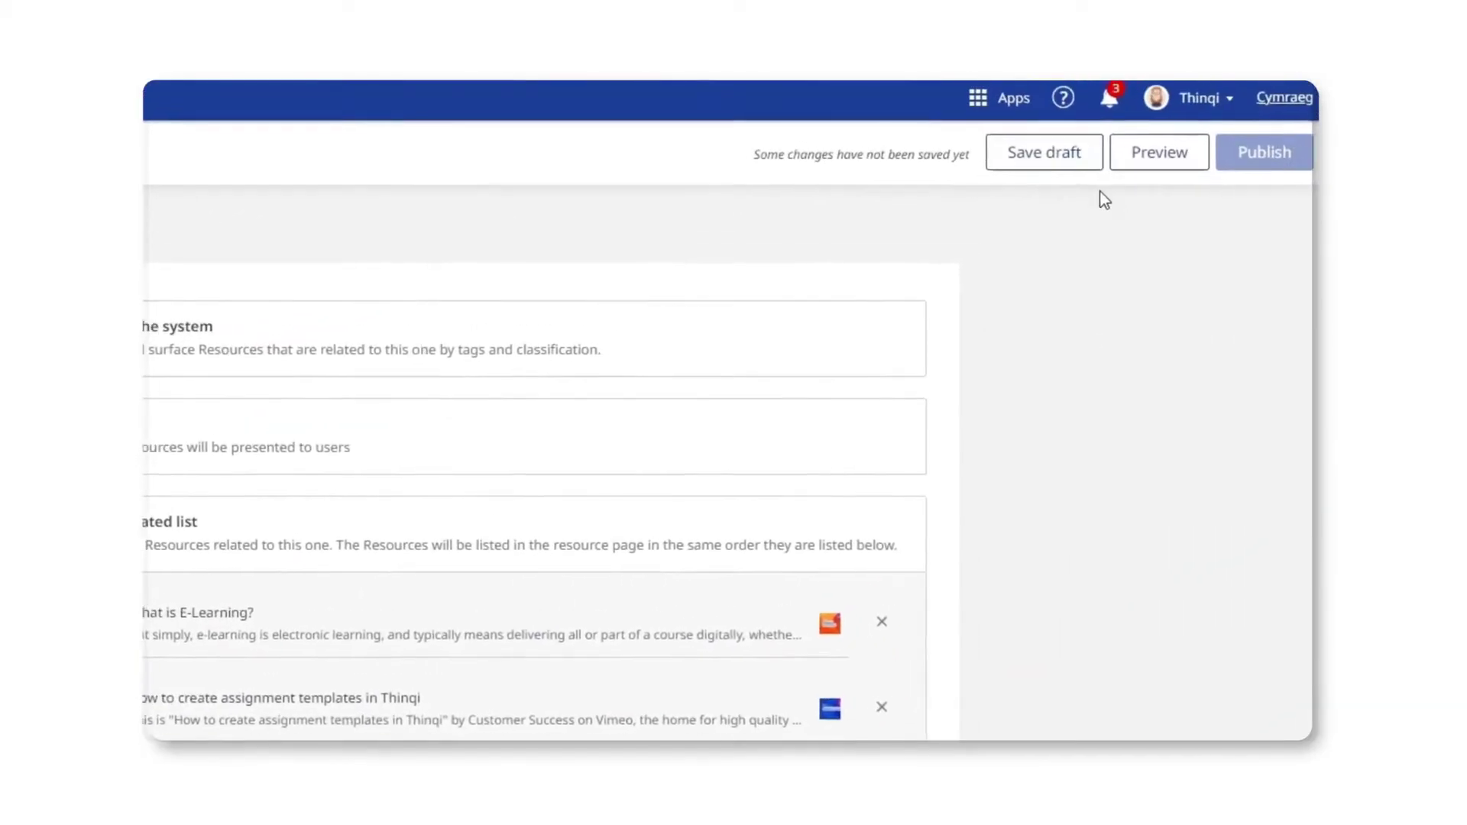
click(1276, 170)
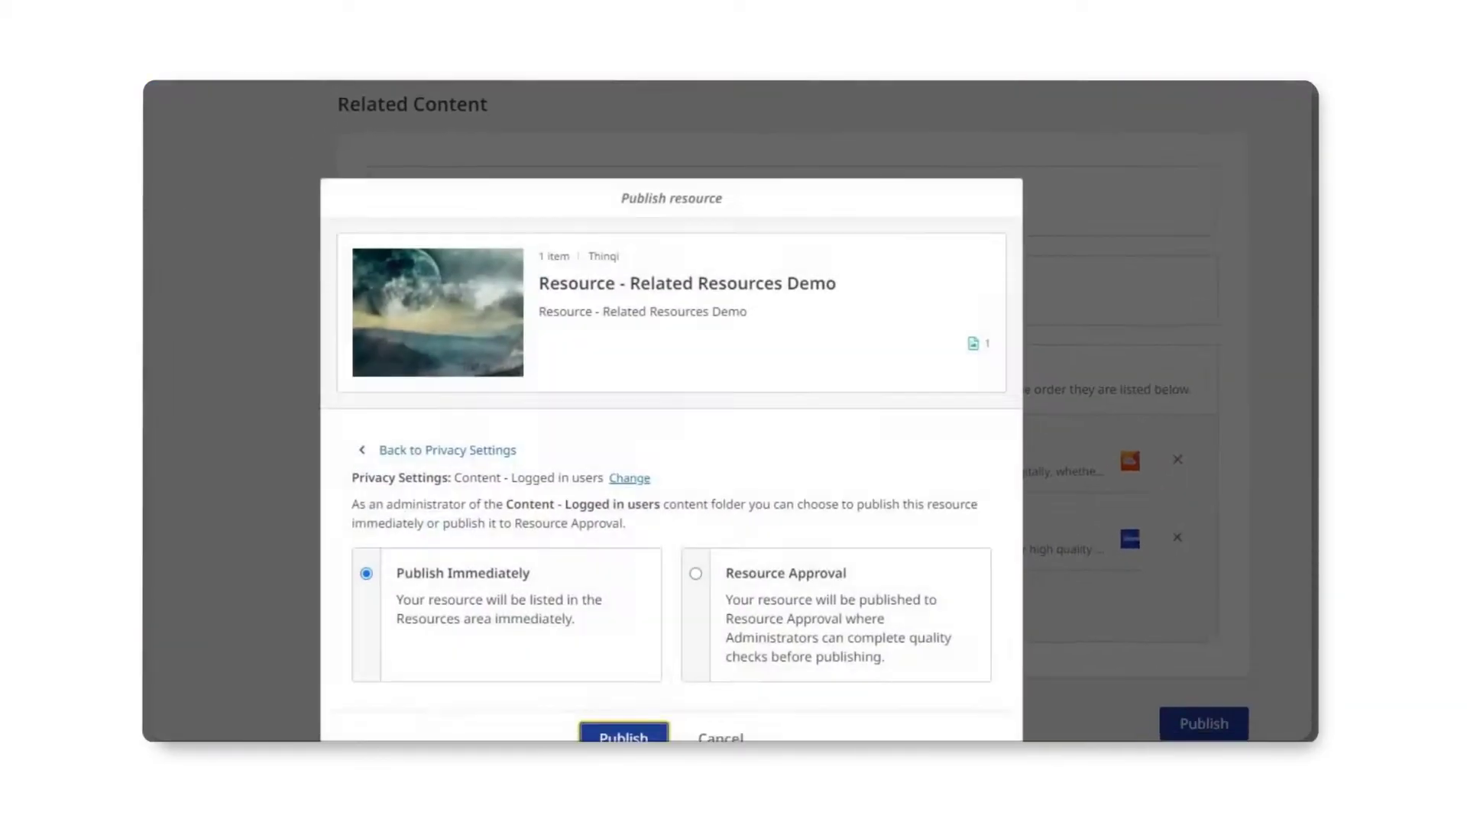
click(688, 674)
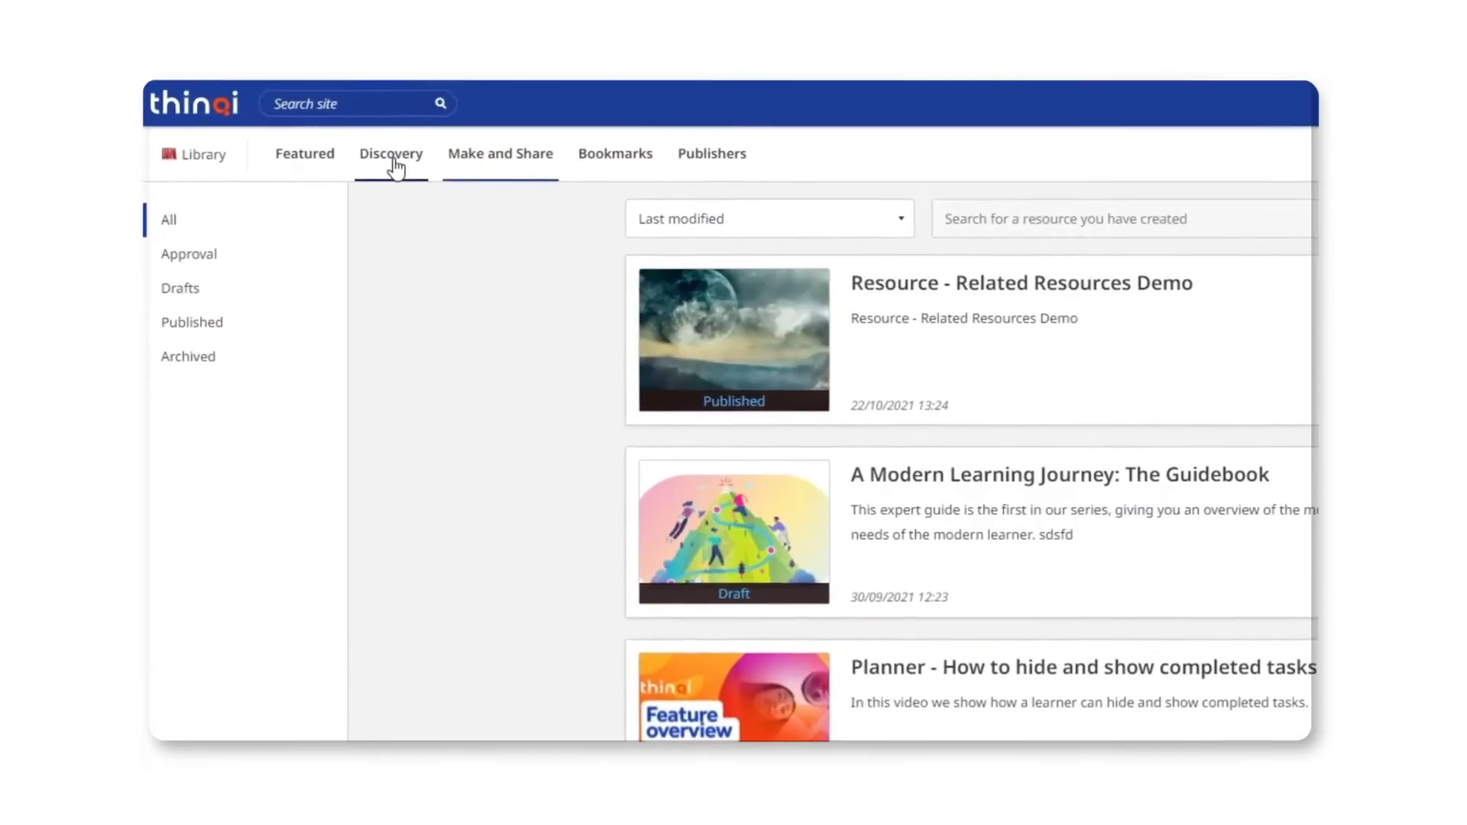
- Search Discovery for 'Related' and view the demo resource's Related tab
click(349, 140)
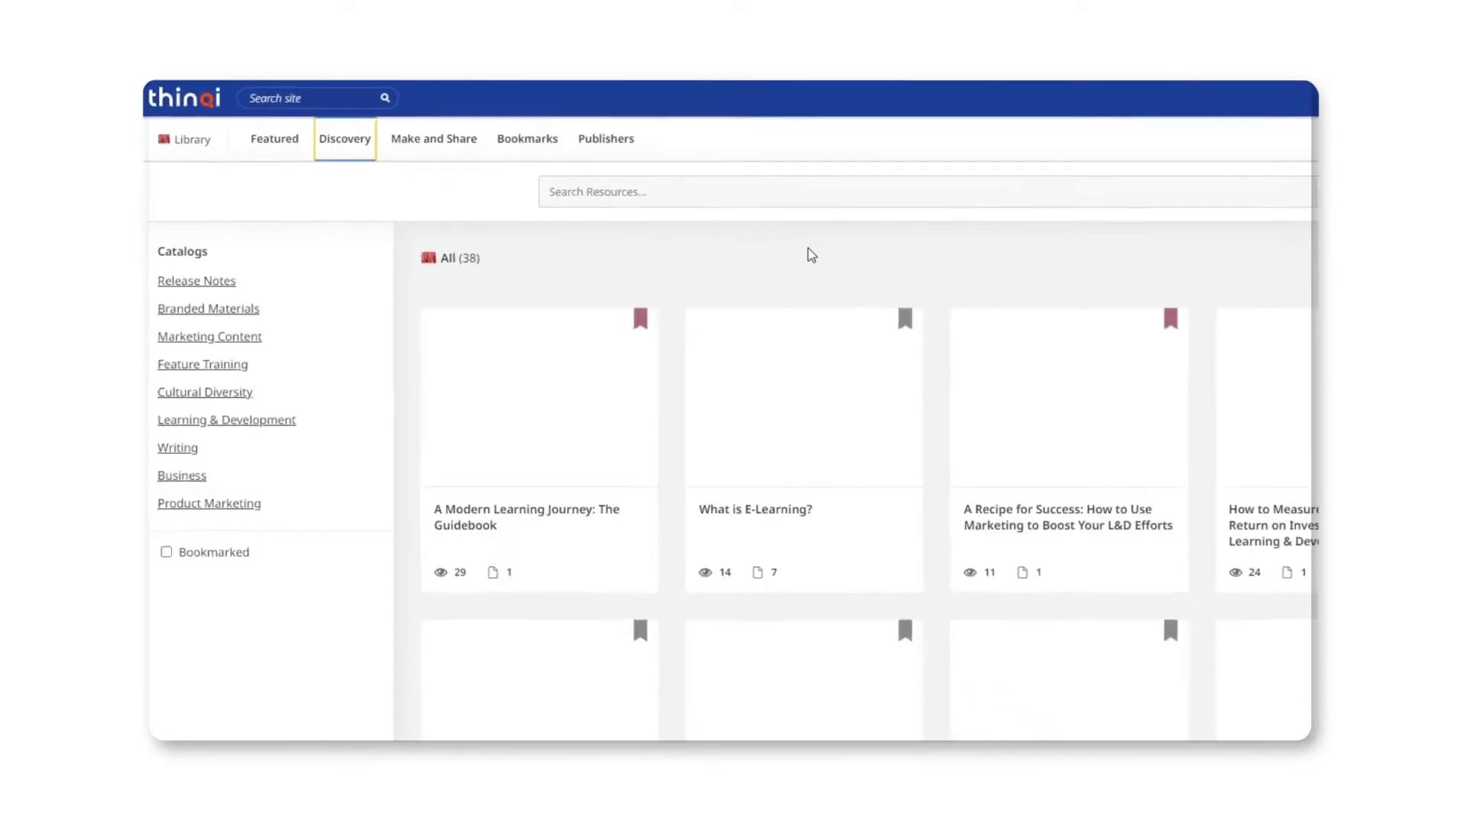
click(578, 169)
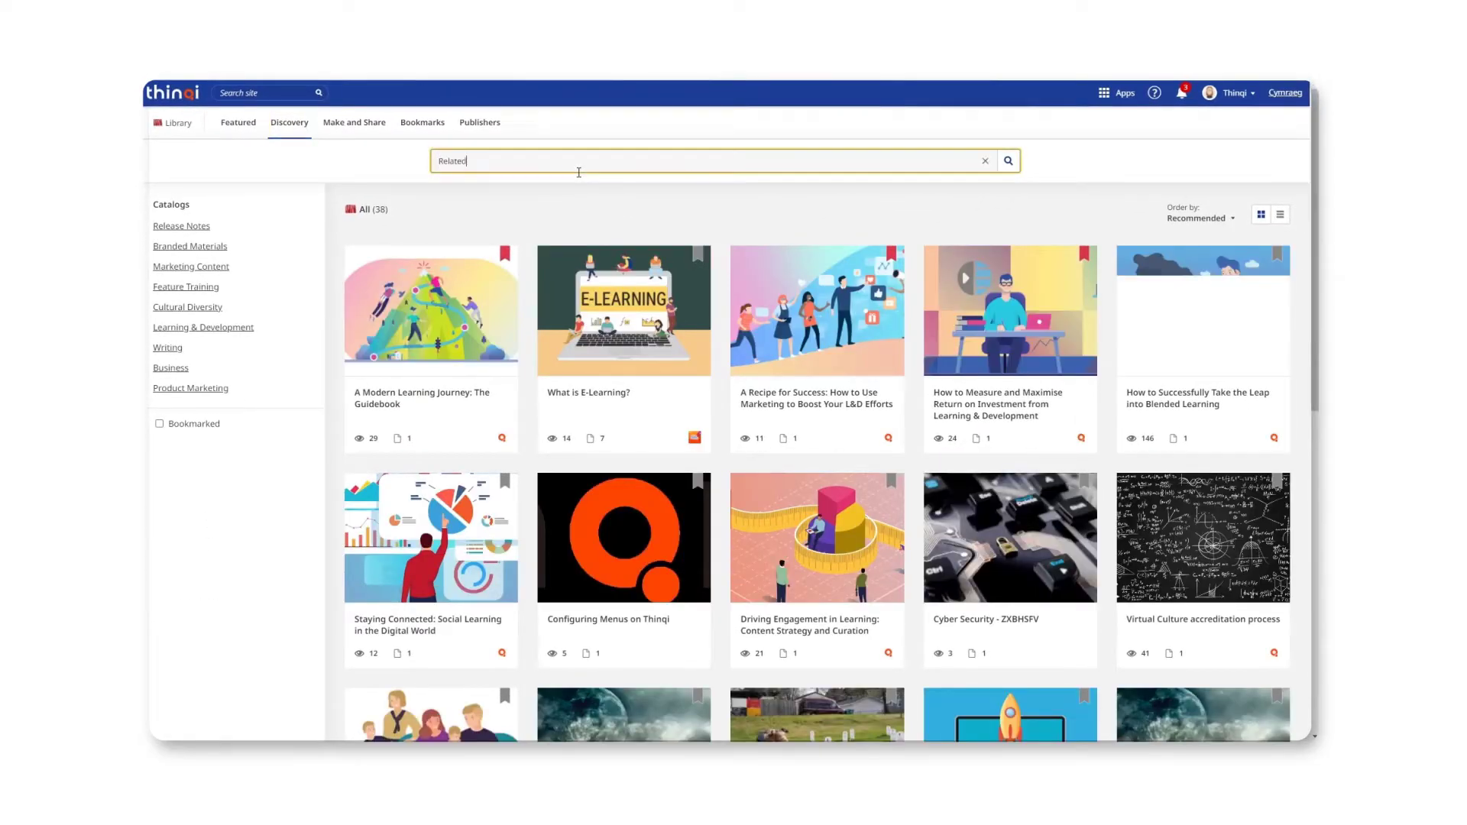
key(Return)
click(383, 332)
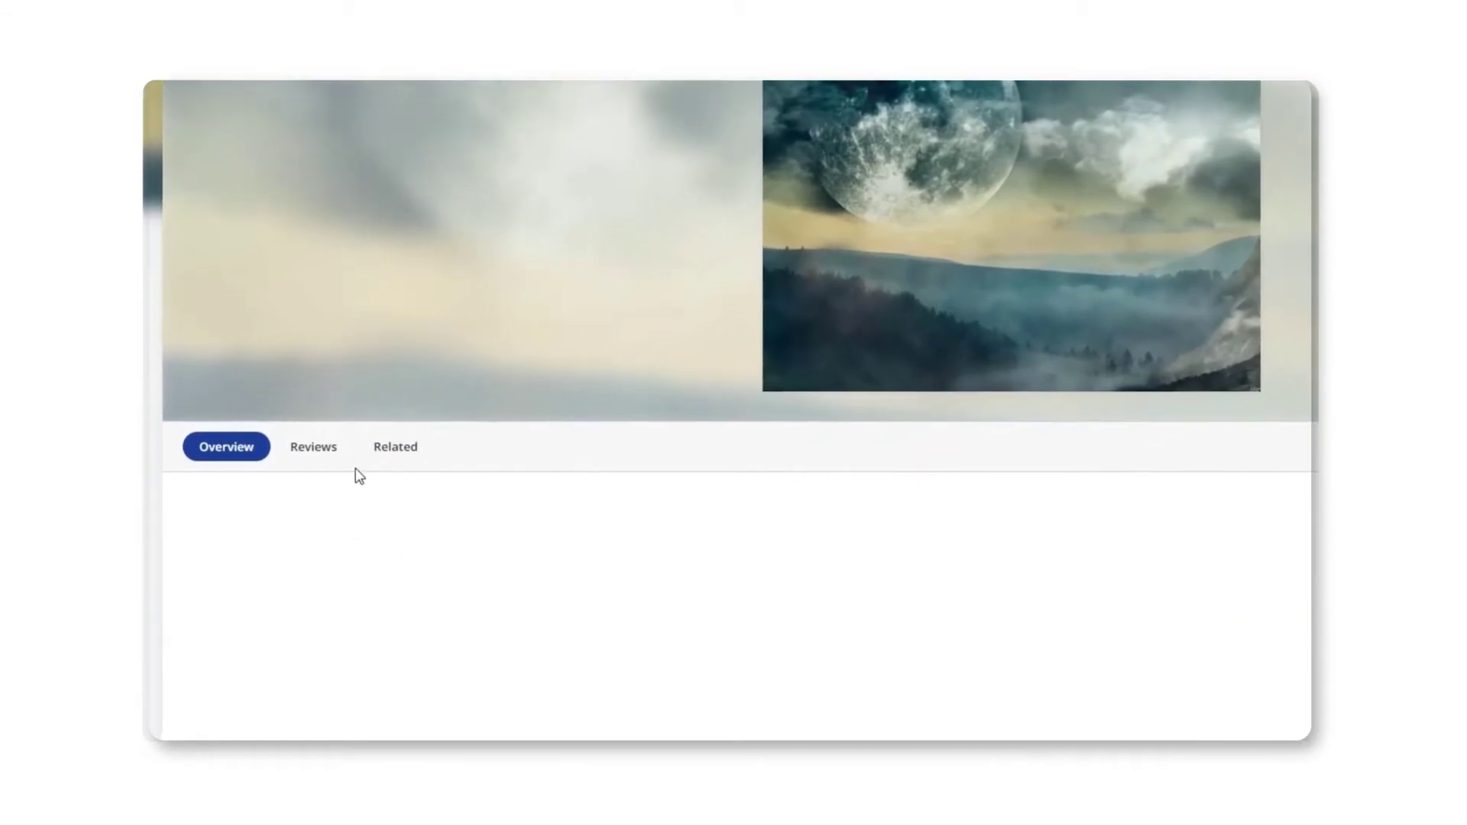
click(396, 448)
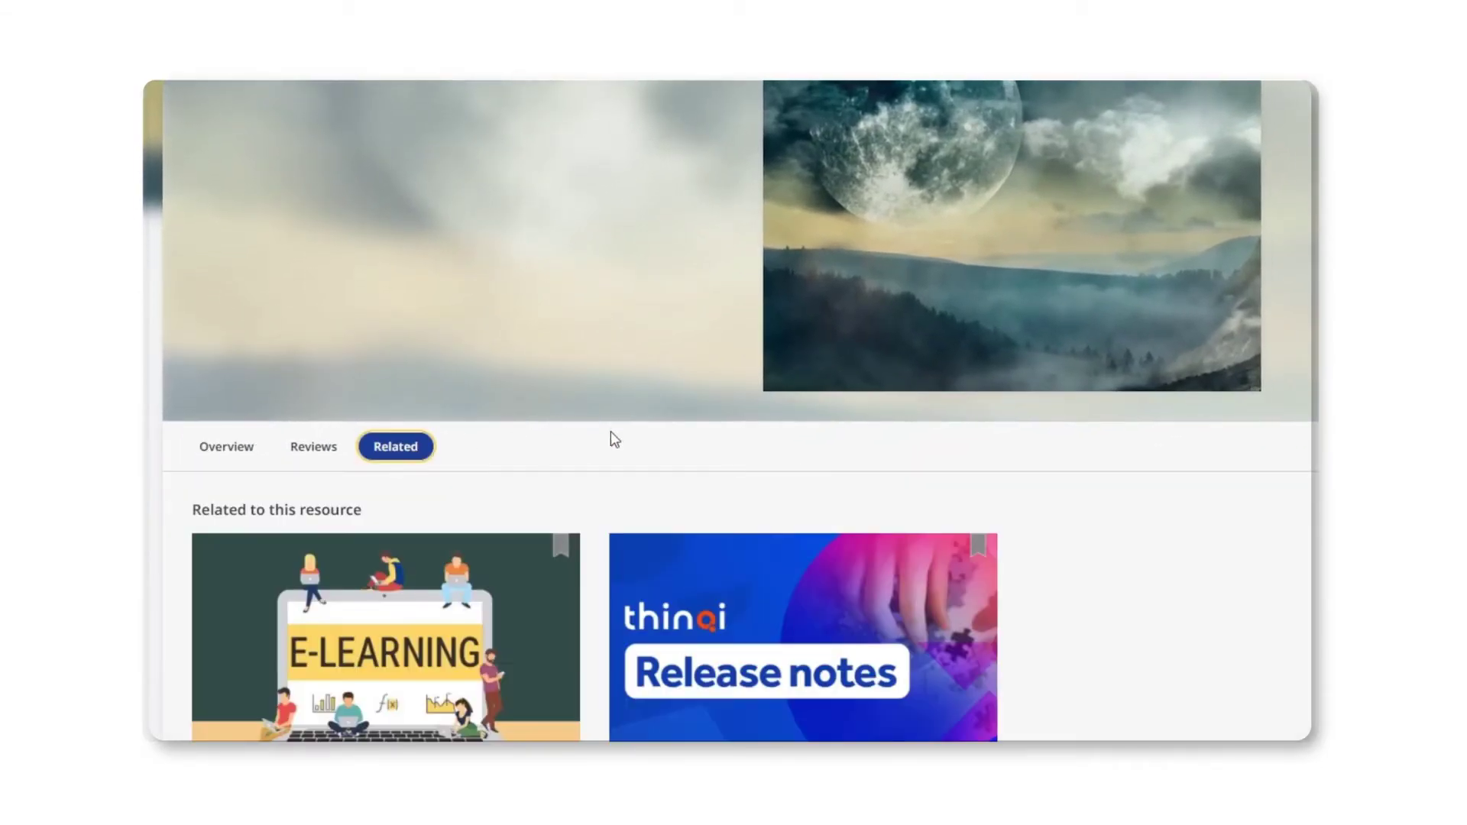
scroll(701, 438, down, 2)
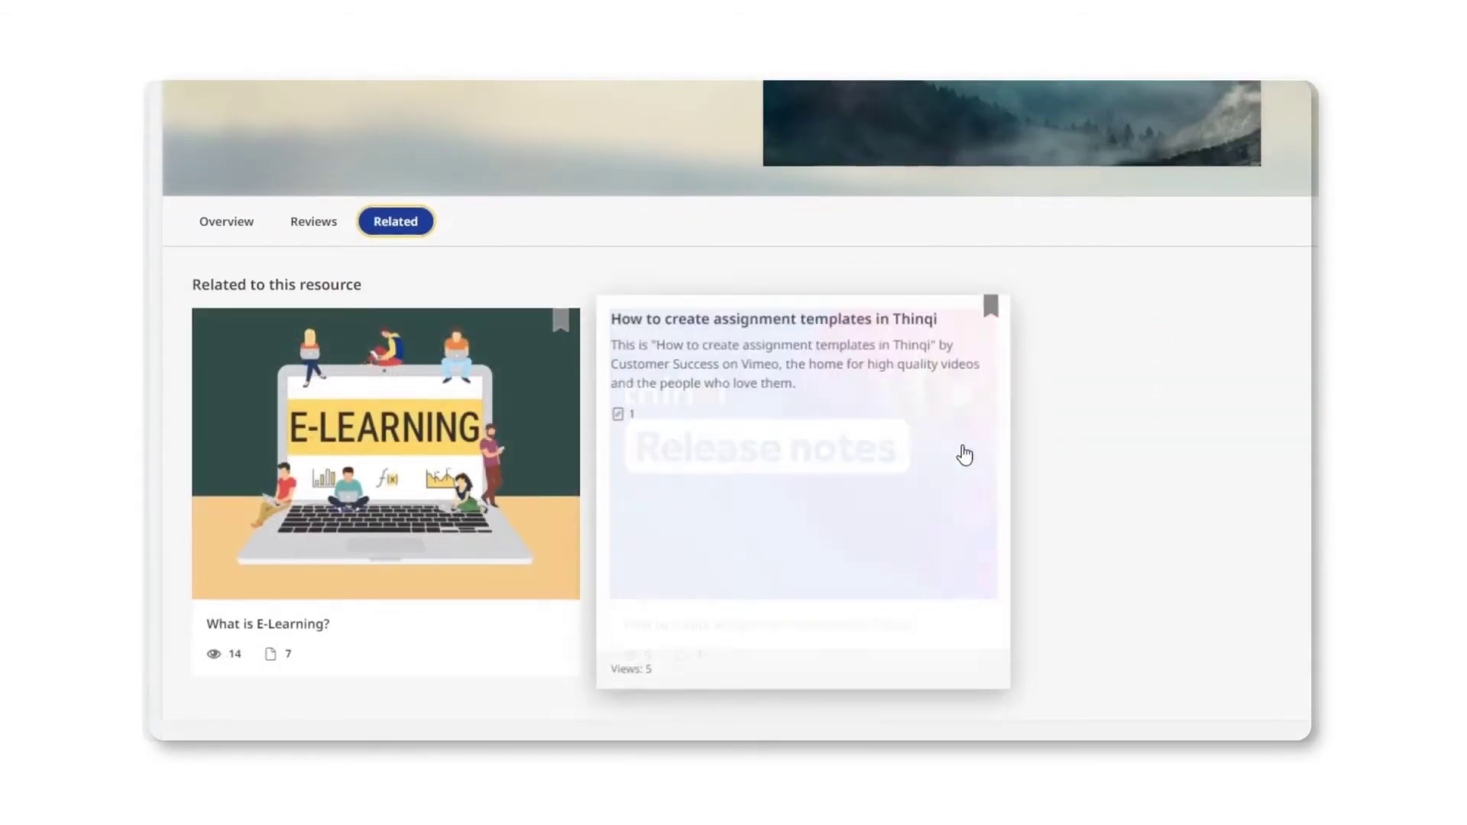